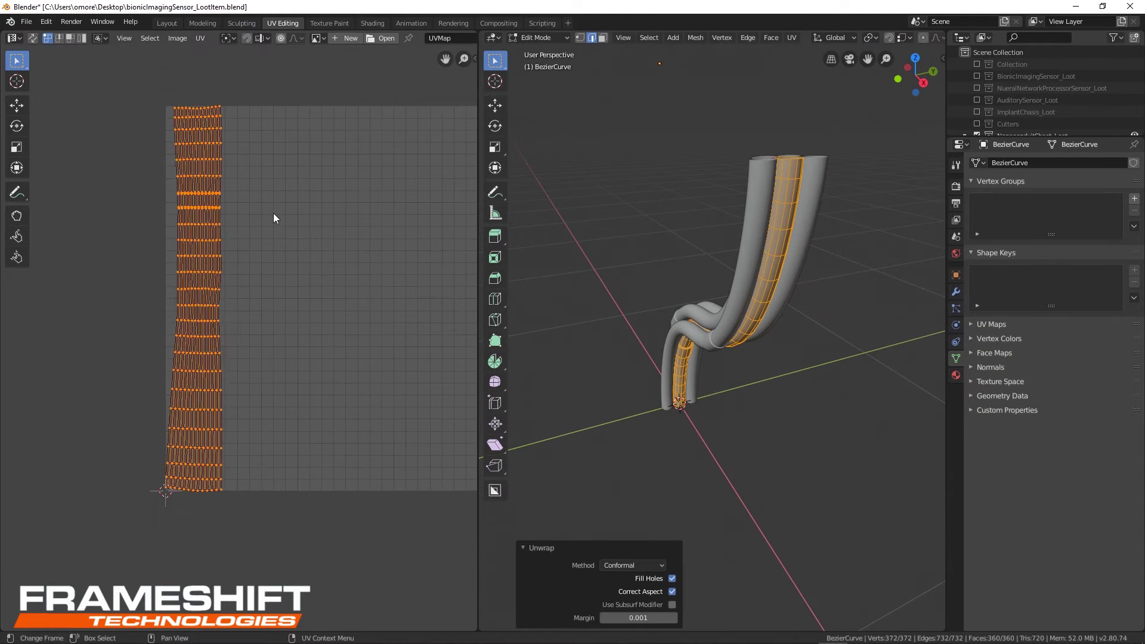
Center the UV islands, maximize the UV editor with Ctrl+Space and frame all islands
{"action": "scroll", "coordinate": [213, 342], "scroll_direction": "up", "scroll_amount": 3}
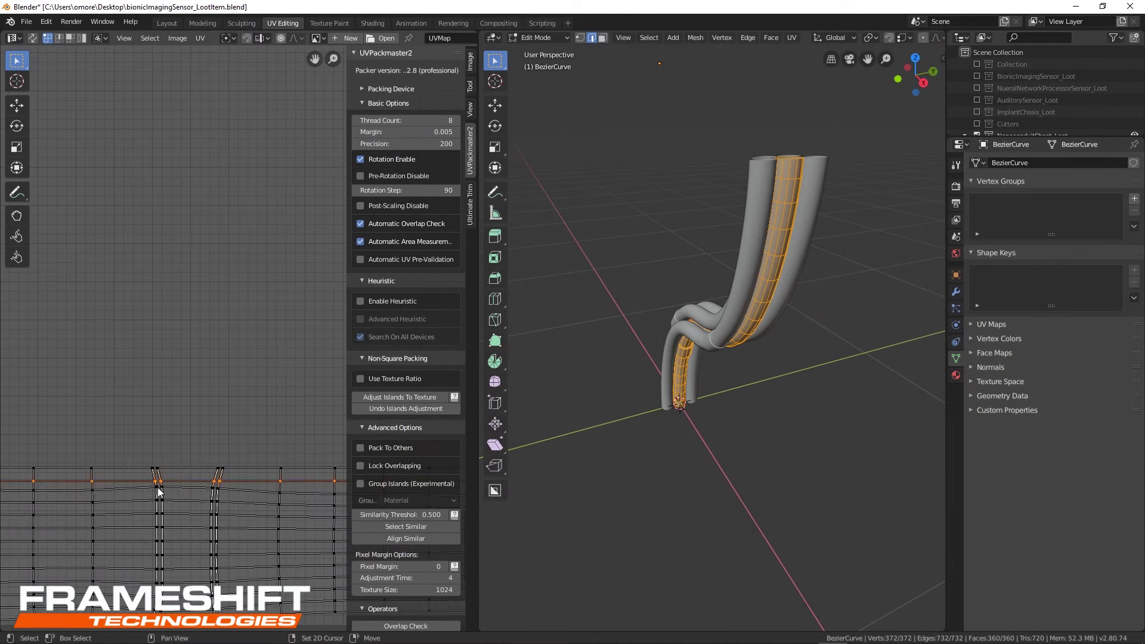
{"action": "scroll", "coordinate": [195, 556], "scroll_direction": "up", "scroll_amount": 2}
{"action": "scroll", "coordinate": [195, 555], "scroll_direction": "down", "scroll_amount": 3}
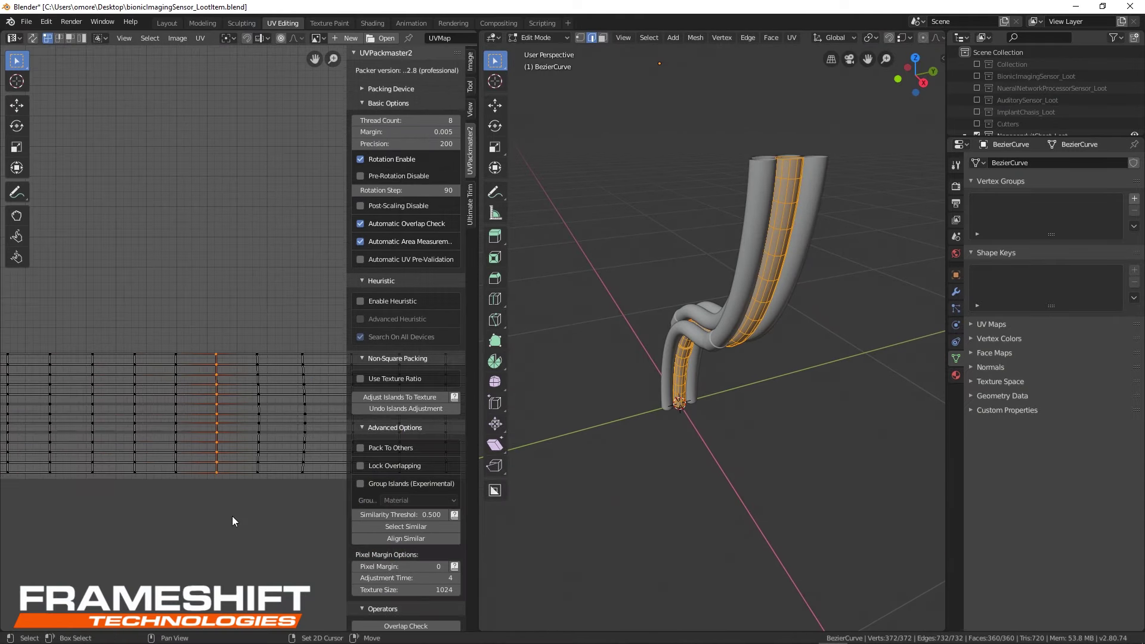
{"action": "middle_click_drag", "start_coordinate": [231, 516], "coordinate": [198, 331]}
{"action": "key", "text": "ctrl+space"}
{"action": "scroll", "coordinate": [349, 204], "scroll_direction": "up", "scroll_amount": 2}
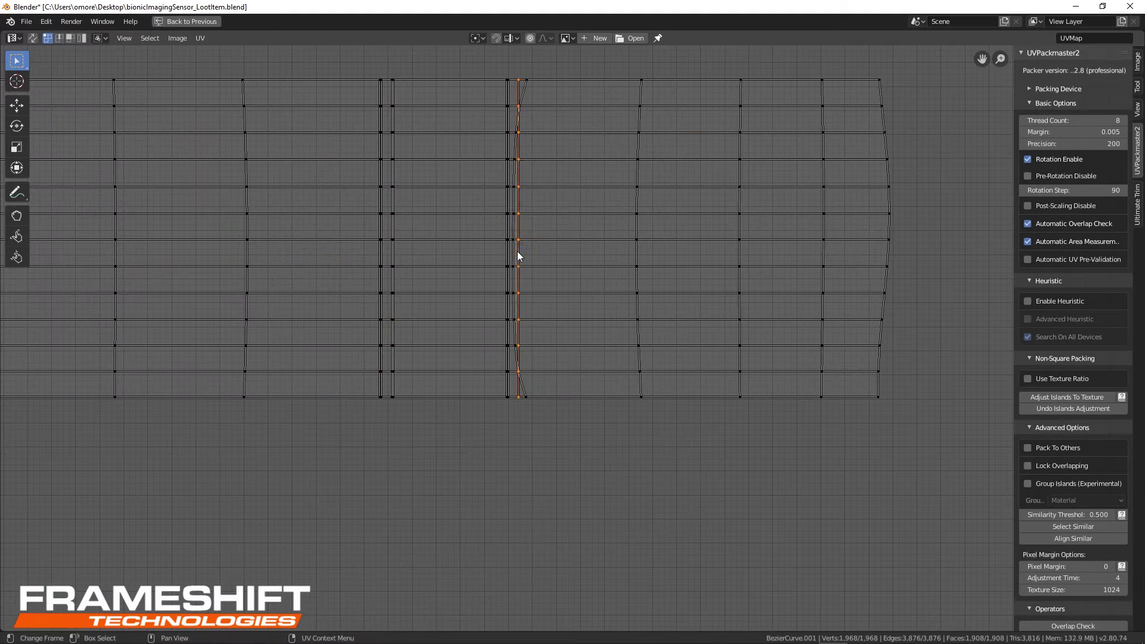
{"action": "scroll", "coordinate": [517, 252], "scroll_direction": "down", "scroll_amount": 3}
{"action": "key", "text": "Home"}
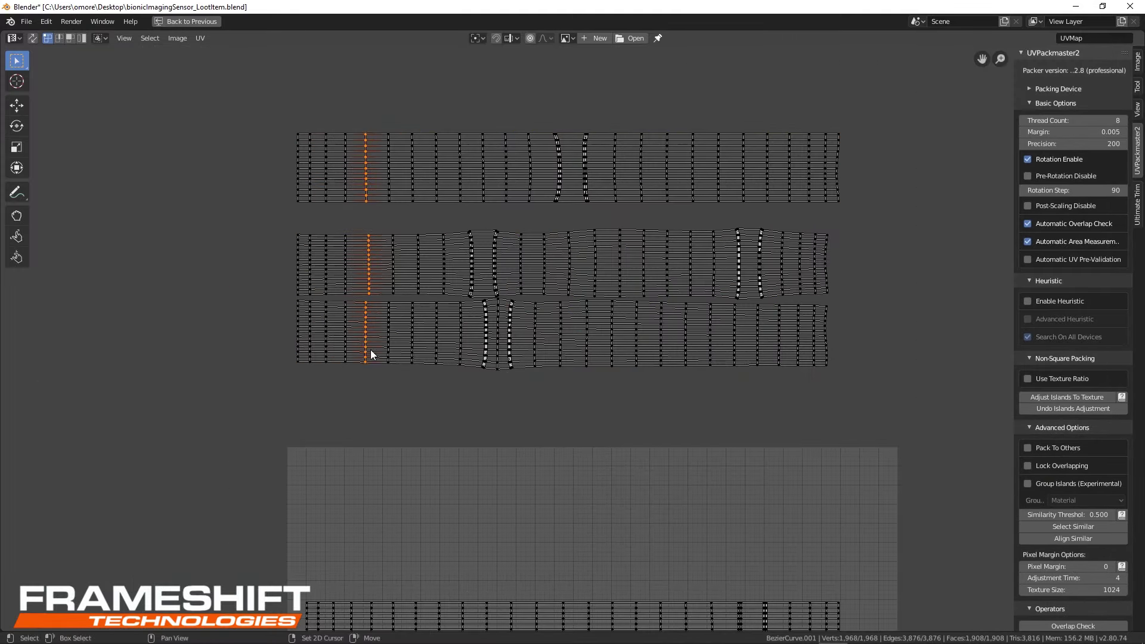
Box-select several UV vertex columns, then select the whole top tube island
{"action": "left_click_drag", "start_coordinate": [514, 124], "coordinate": [499, 209]}
{"action": "scroll", "coordinate": [498, 209], "scroll_direction": "up", "scroll_amount": 2}
{"action": "left_click_drag", "start_coordinate": [334, 238], "coordinate": [368, 335]}
{"action": "left_click_drag", "start_coordinate": [701, 384], "coordinate": [716, 531]}
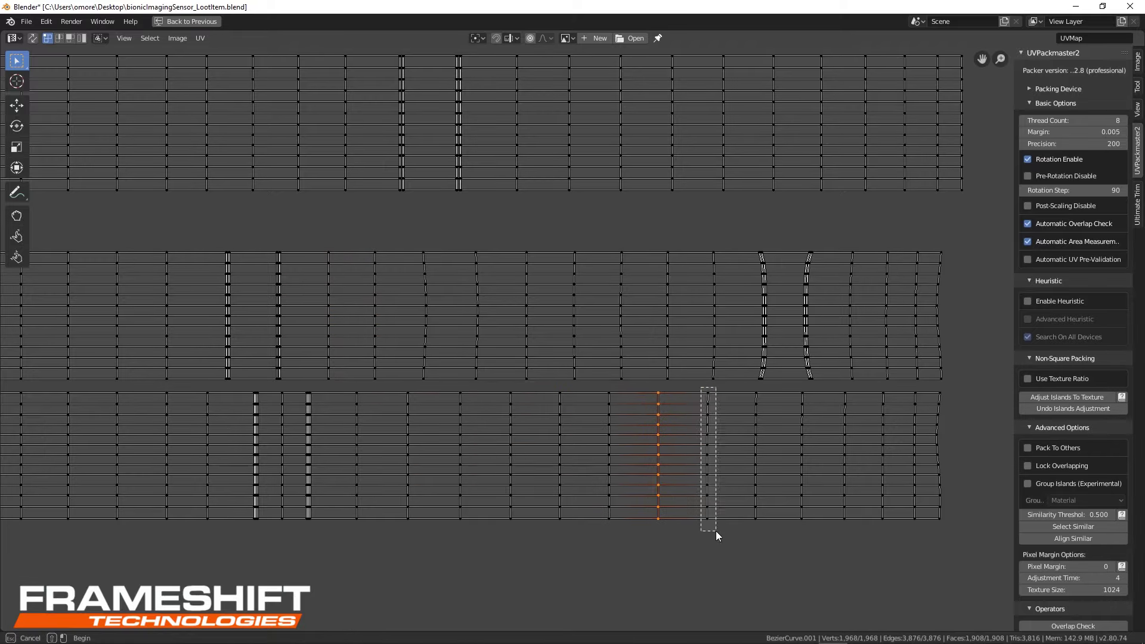
{"action": "left_click_drag", "start_coordinate": [923, 239], "coordinate": [910, 394]}
{"action": "left_click_drag", "start_coordinate": [678, 237], "coordinate": [657, 335]}
{"action": "scroll", "coordinate": [263, 403], "scroll_direction": "up", "scroll_amount": 3}
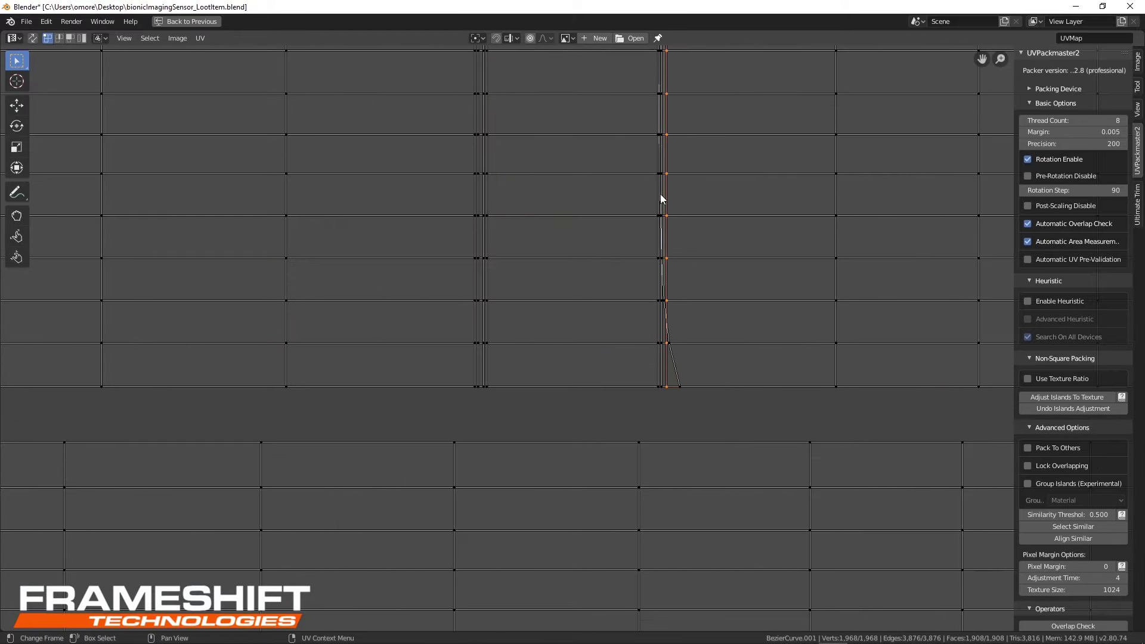
{"action": "key", "text": "l"}
{"action": "scroll", "coordinate": [660, 194], "scroll_direction": "down", "scroll_amount": 3}
Start moving the selected top UV island with G
{"action": "key", "text": "g"}
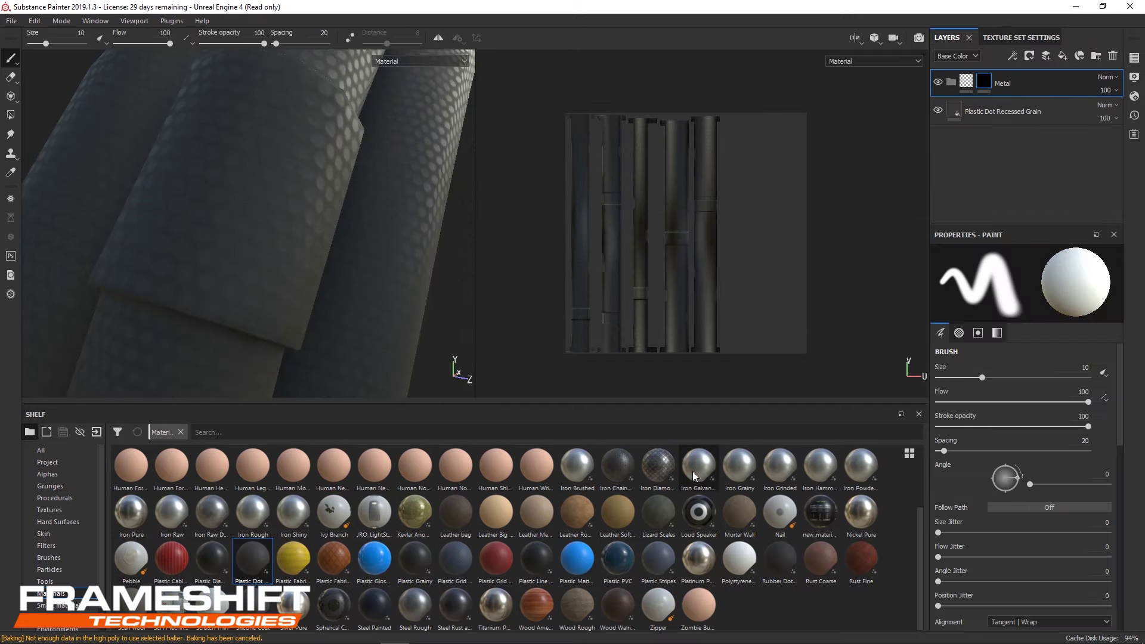
Add an Iron Raw Damaged layer masked to a bracket's polygons, then inspect it
{"action": "left_click_drag", "start_coordinate": [220, 511], "coordinate": [283, 247]}
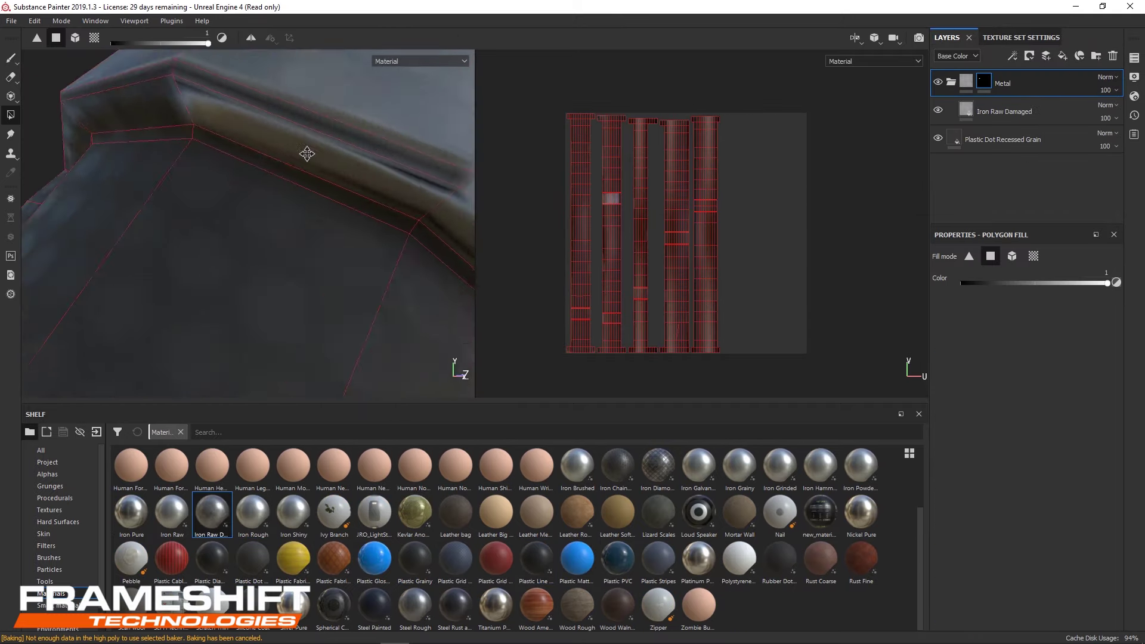
{"action": "mouse_move", "coordinate": [334, 201]}
{"action": "left_mouse_down", "text": "alt"}
{"action": "mouse_move", "coordinate": [246, 205]}
{"action": "mouse_move", "coordinate": [273, 192]}
{"action": "mouse_move", "coordinate": [432, 218]}
{"action": "mouse_move", "coordinate": [232, 277]}
{"action": "mouse_move", "coordinate": [306, 212]}
{"action": "mouse_move", "coordinate": [325, 242]}
{"action": "mouse_move", "coordinate": [299, 220]}
{"action": "mouse_move", "coordinate": [335, 245]}
{"action": "mouse_move", "coordinate": [296, 179]}
{"action": "mouse_move", "coordinate": [302, 240]}
{"action": "mouse_move", "coordinate": [217, 286]}
{"action": "mouse_move", "coordinate": [263, 220]}
{"action": "mouse_move", "coordinate": [248, 196]}
{"action": "mouse_move", "coordinate": [259, 171]}
{"action": "mouse_move", "coordinate": [436, 127]}
{"action": "mouse_move", "coordinate": [269, 356]}
{"action": "mouse_move", "coordinate": [317, 198]}
{"action": "mouse_move", "coordinate": [259, 270]}
{"action": "mouse_move", "coordinate": [248, 226]}
{"action": "mouse_move", "coordinate": [153, 317]}
{"action": "mouse_move", "coordinate": [335, 207]}
{"action": "mouse_move", "coordinate": [320, 155]}
{"action": "mouse_move", "coordinate": [323, 287]}
{"action": "left_mouse_up", "text": "alt"}
{"action": "key", "text": "f"}
{"action": "left_click_drag", "start_coordinate": [434, 188], "coordinate": [323, 275], "text": "alt"}
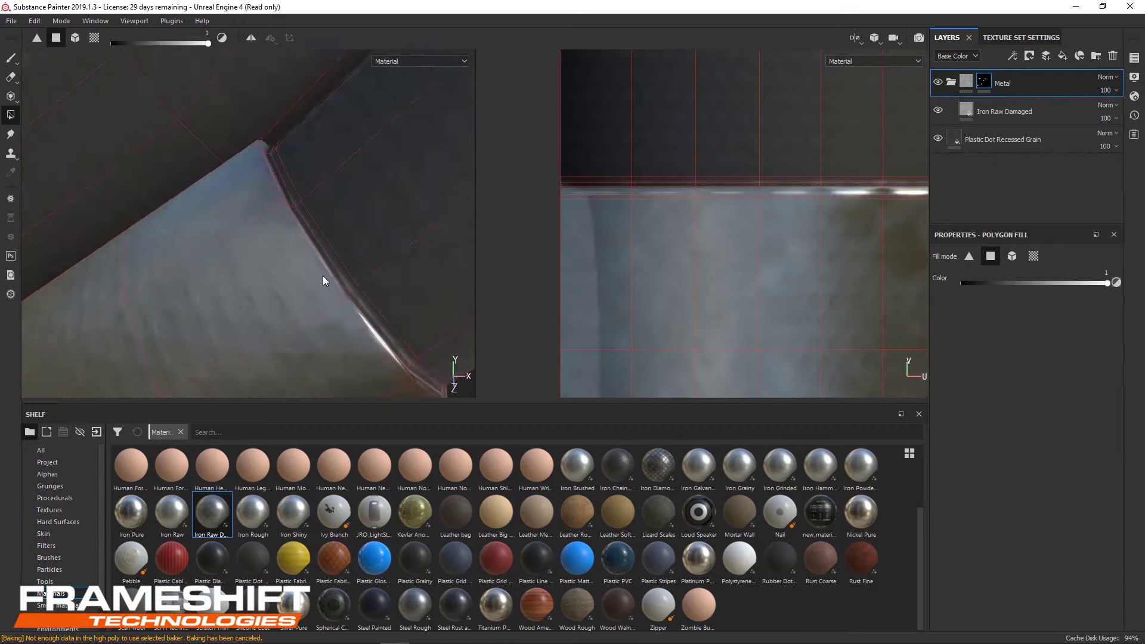
{"action": "key", "text": "f"}
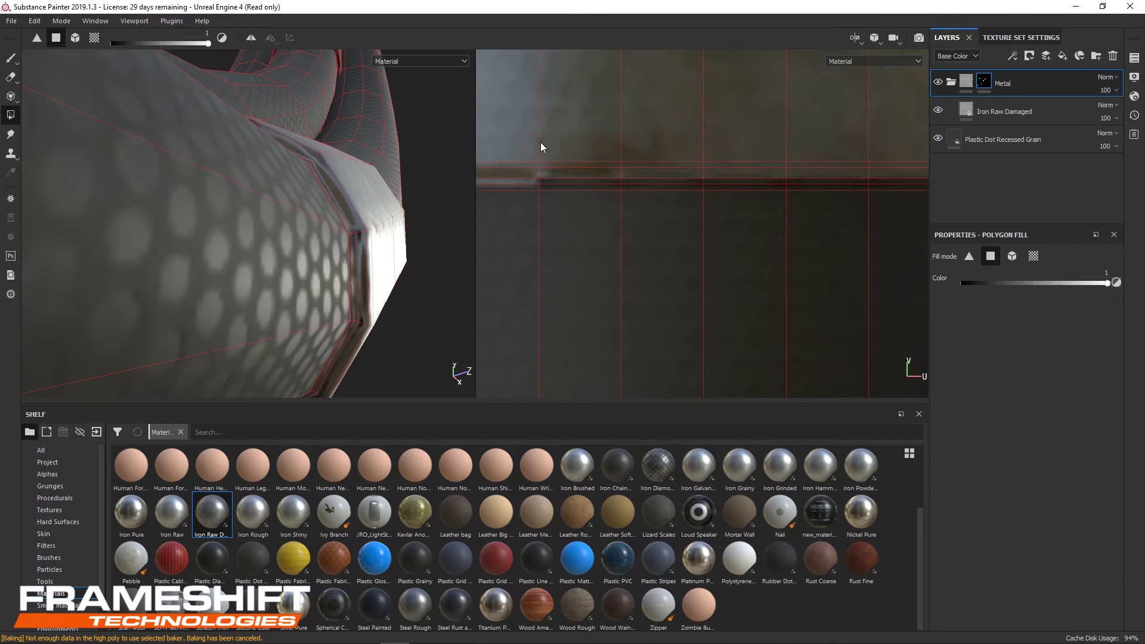
{"action": "key", "text": "f"}
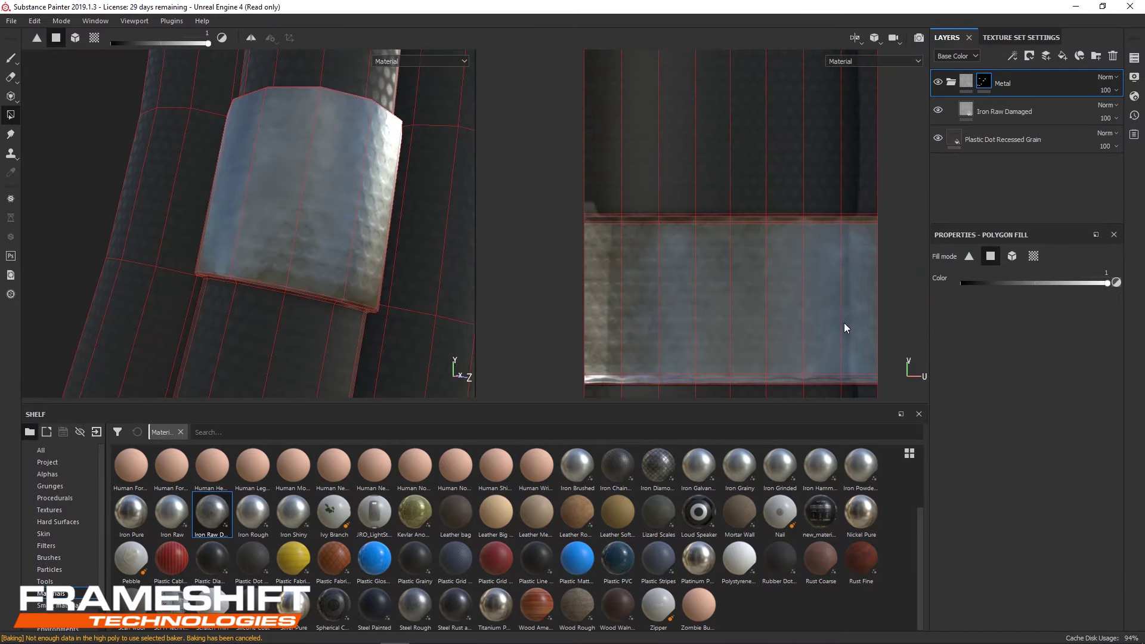
Add an empty paint layer with the JRO_Lamps stamp brush, facing the bracket collar
{"action": "key", "text": "1"}
{"action": "left_click_drag", "start_coordinate": [334, 250], "coordinate": [171, 242], "text": "alt"}
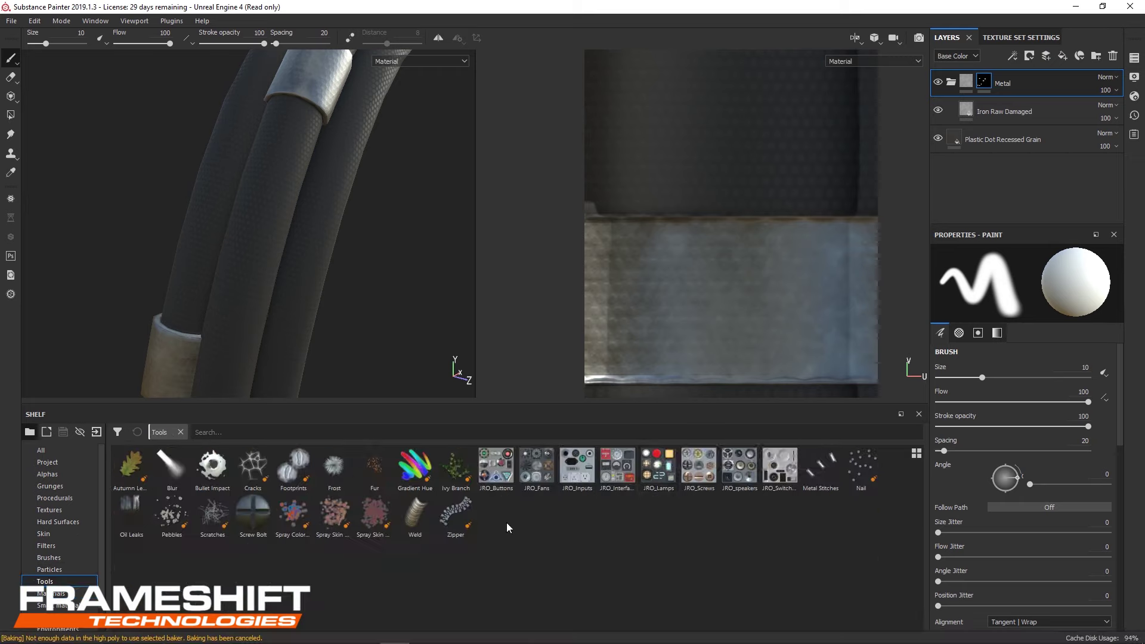
{"action": "left_click", "coordinate": [658, 468]}
{"action": "left_click", "coordinate": [1045, 55]}
{"action": "scroll", "coordinate": [315, 167], "scroll_direction": "up", "scroll_amount": 3}
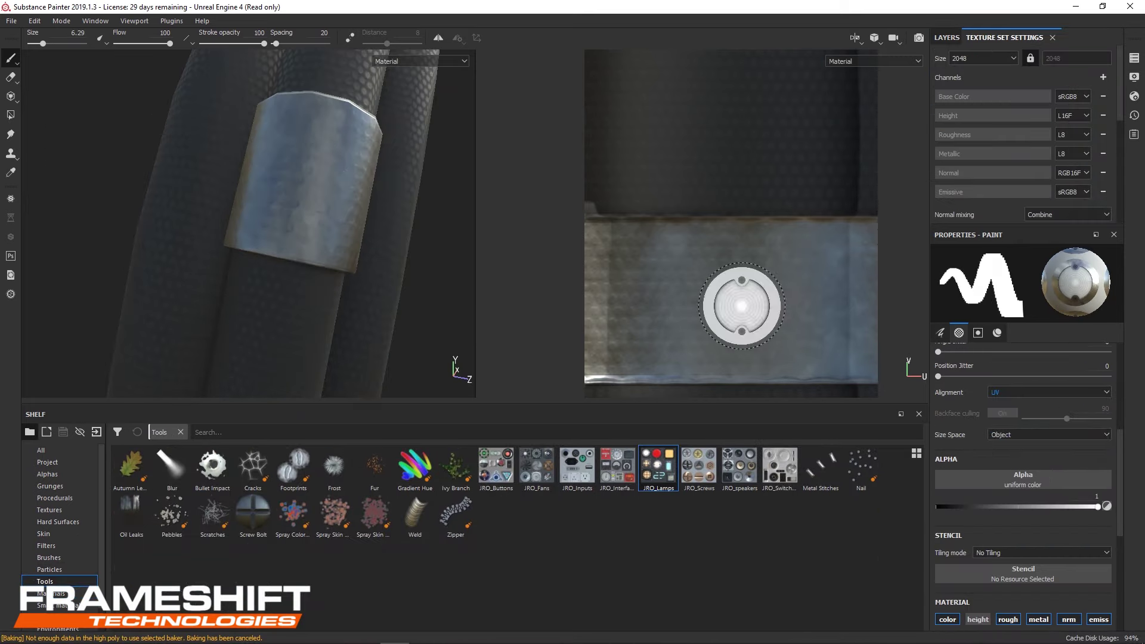
Review the lamp-stamped bracket collars and begin exporting the painted textures
{"action": "scroll", "coordinate": [1060, 455], "scroll_direction": "down", "scroll_amount": 1}
{"action": "mouse_move", "coordinate": [396, 177]}
{"action": "left_mouse_down", "text": "alt"}
{"action": "mouse_move", "coordinate": [332, 115]}
{"action": "mouse_move", "coordinate": [322, 375]}
{"action": "left_mouse_up", "text": "alt"}
{"action": "scroll", "coordinate": [251, 223], "scroll_direction": "down", "scroll_amount": 3}
{"action": "scroll", "coordinate": [250, 224], "scroll_direction": "down", "scroll_amount": 3}
{"action": "left_click", "coordinate": [11, 20]}
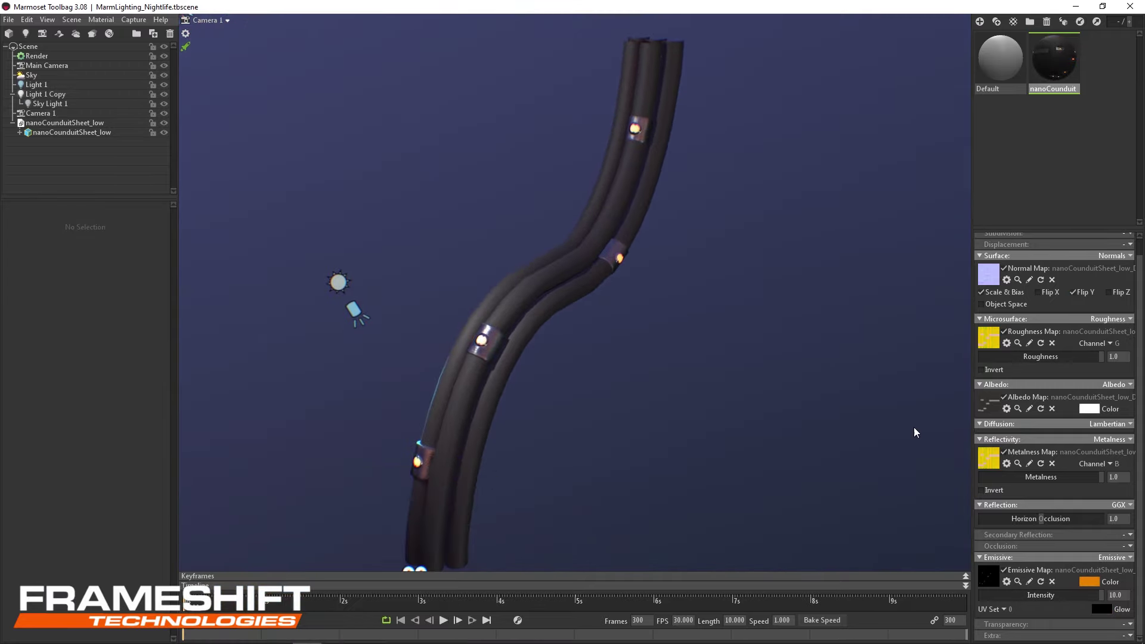
Load the occlusion texture into the nanoConduit material's Occlusion Map slot
{"action": "left_click_drag", "start_coordinate": [961, 517], "coordinate": [988, 478]}
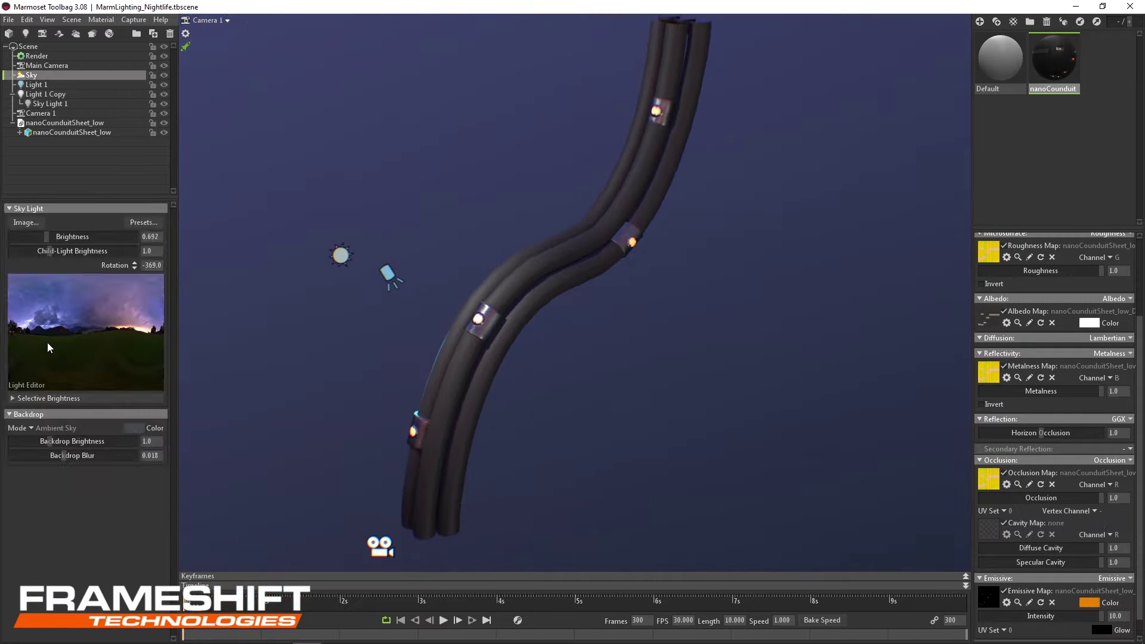